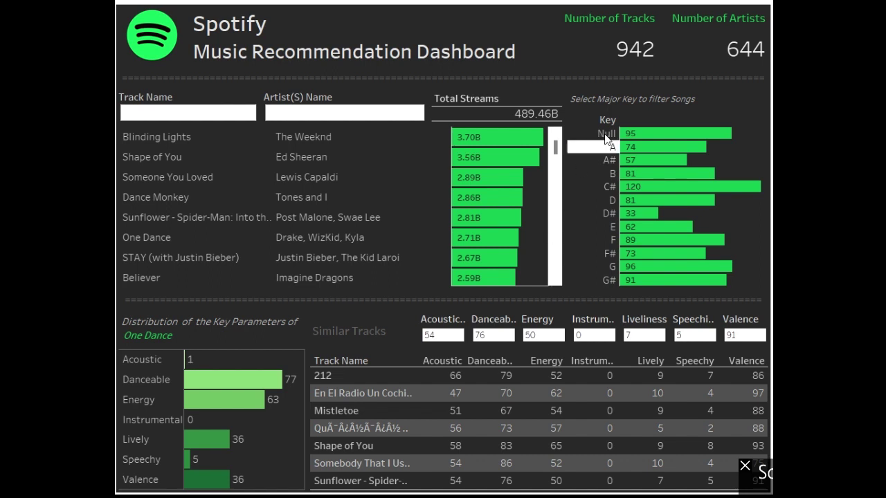
- Filter the dashboard to key C# from the Key chart (120 tracks, 109 artists, 72.51B streams)
{"action": "mouse_move", "coordinate": [639, 200]}
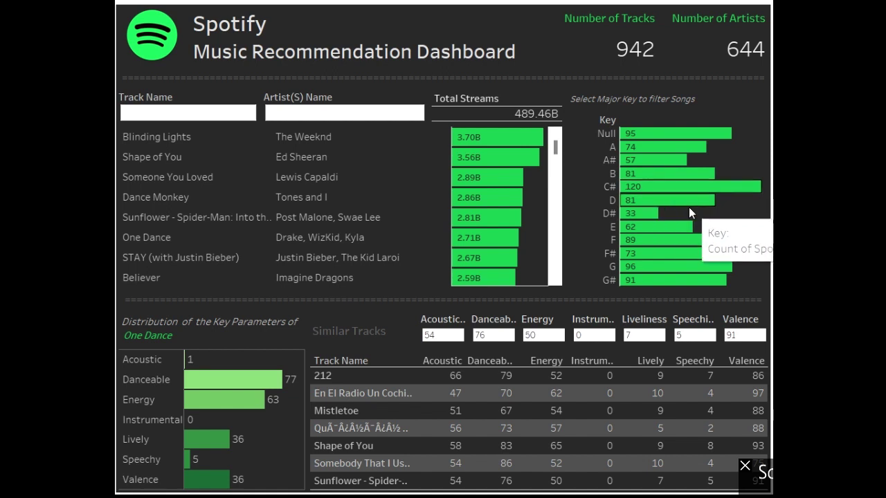
{"action": "left_click", "coordinate": [646, 191]}
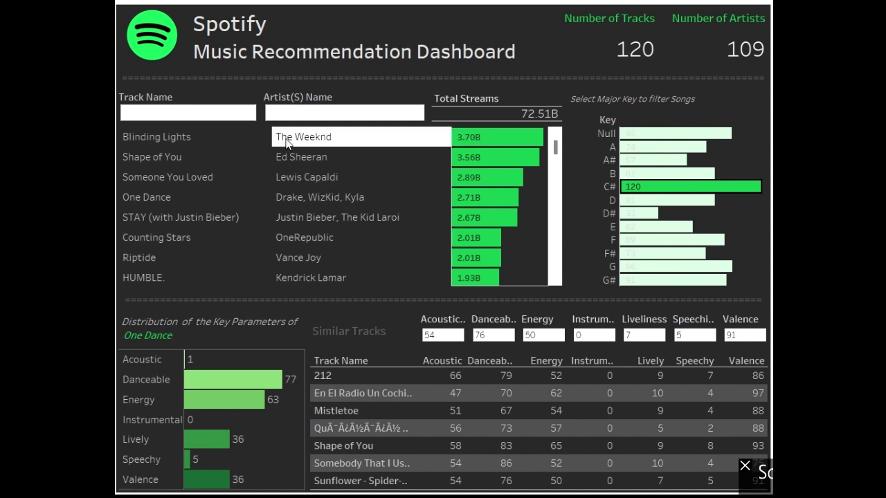
{"action": "left_click", "coordinate": [645, 189]}
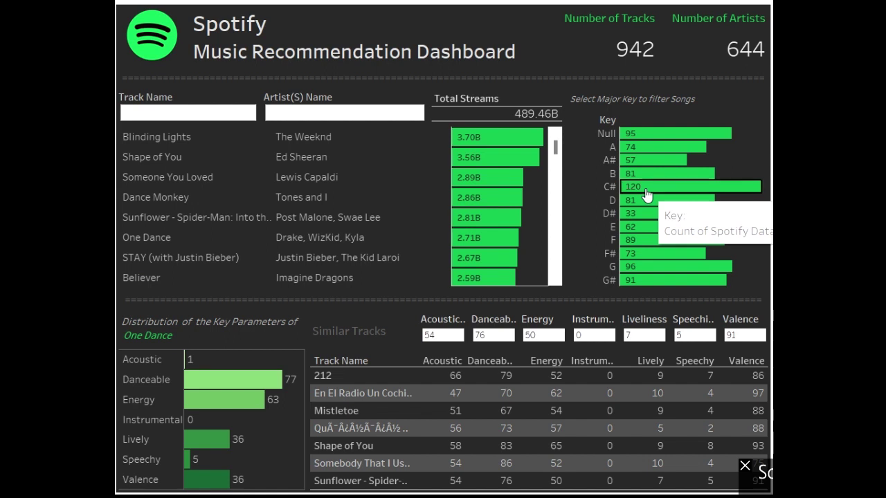
{"action": "left_click", "coordinate": [644, 194]}
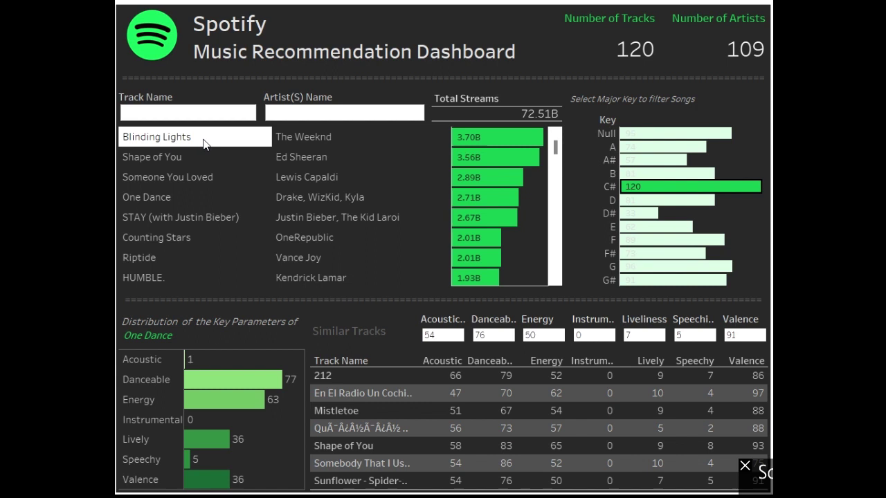
- Select Blinding Lights and set the Acoustic parameter to 0 and Danceability to 50
{"action": "left_click", "coordinate": [166, 138]}
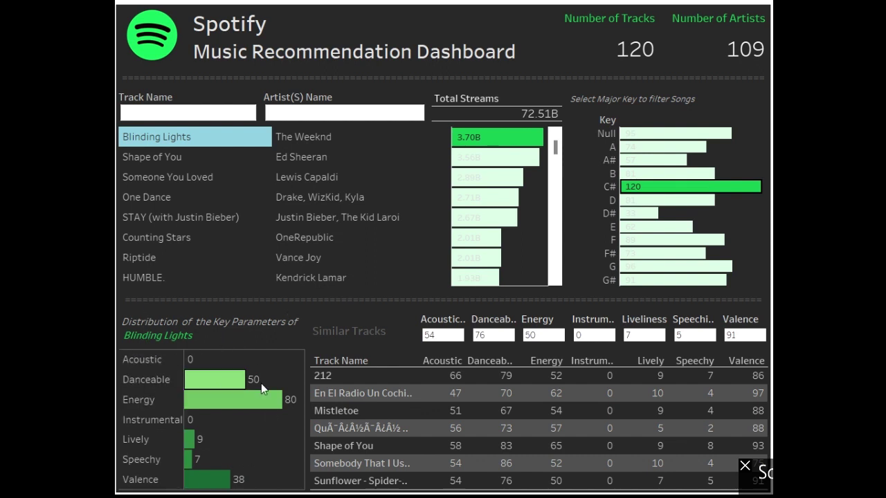
{"action": "left_click", "coordinate": [440, 334]}
{"action": "type", "text": "0"}
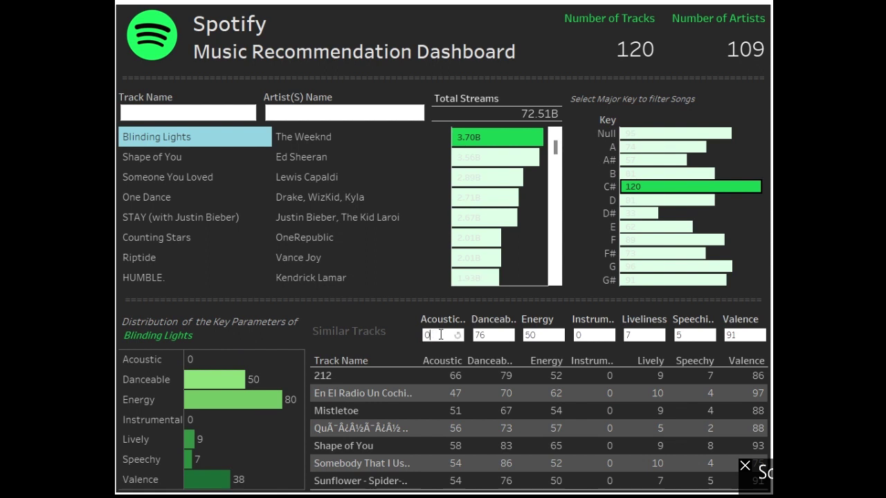
{"action": "key", "text": "Tab"}
{"action": "type", "text": "50"}
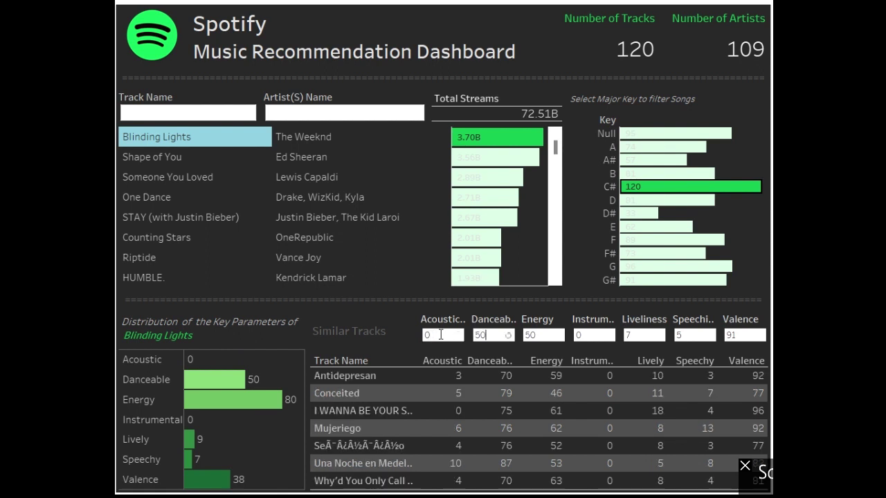
{"action": "key", "text": "Tab"}
- Set Energy 80, keep Instrumental 0, then Liveliness 9, Speechiness 7 and Valence 38
{"action": "type", "text": "80"}
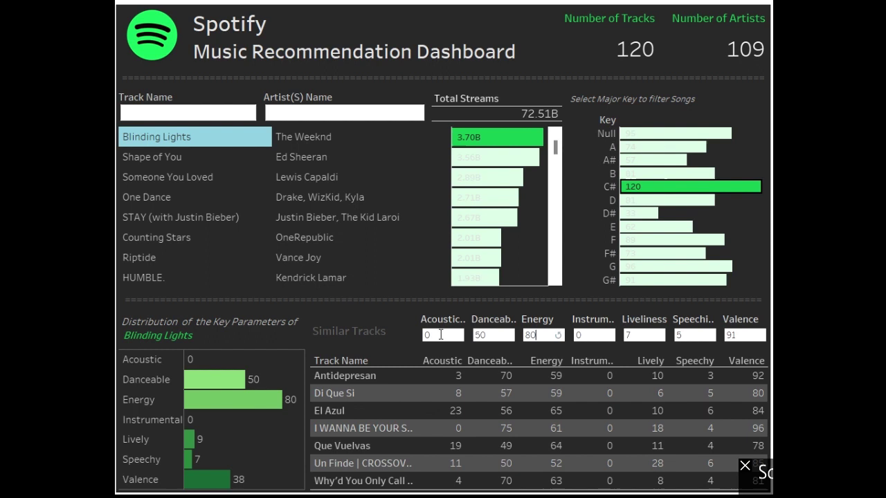
{"action": "key", "text": "Tab"}
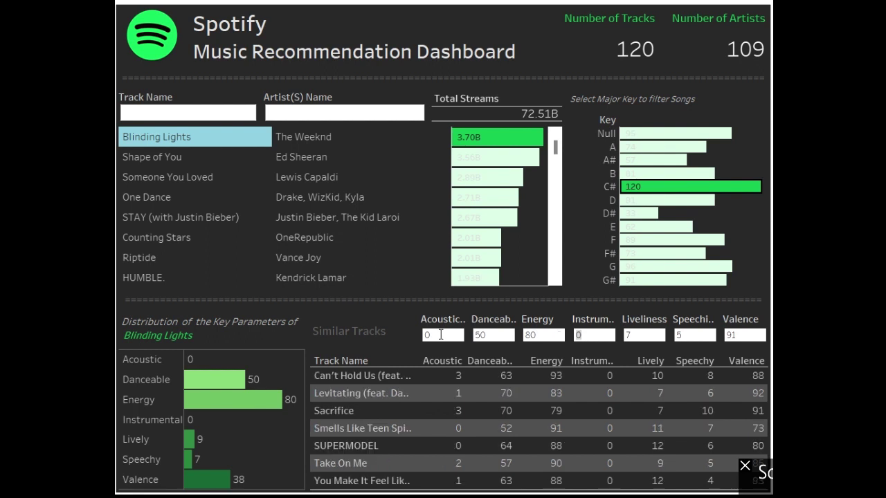
{"action": "key", "text": "Tab"}
{"action": "type", "text": "9"}
{"action": "key", "text": "Tab"}
{"action": "type", "text": "7"}
{"action": "key", "text": "Tab"}
{"action": "type", "text": "38"}
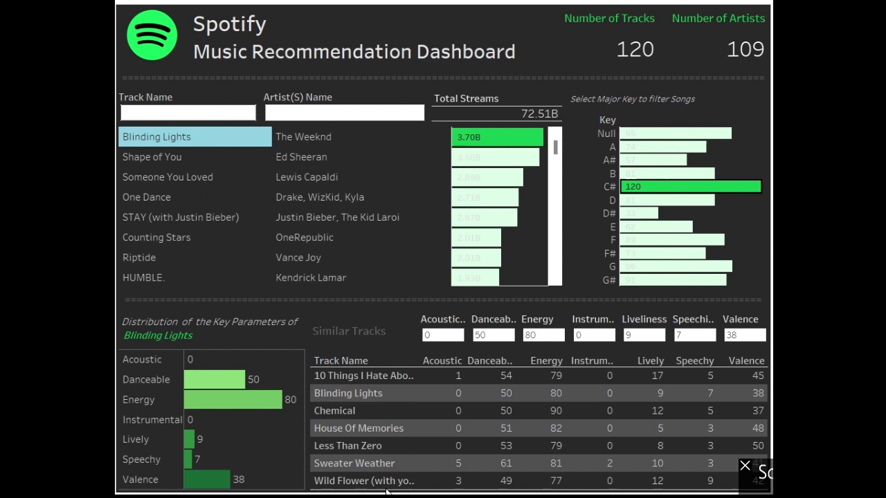
{"action": "mouse_move", "coordinate": [485, 422]}
{"action": "mouse_move", "coordinate": [632, 413]}
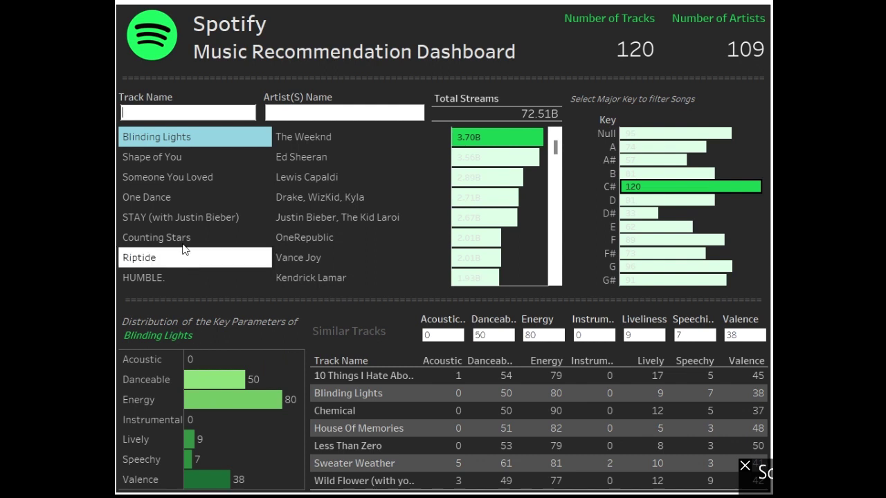
- Select Shape of You and set the Acoustic parameter to 58 and Danceability to 83
{"action": "left_click", "coordinate": [148, 159]}
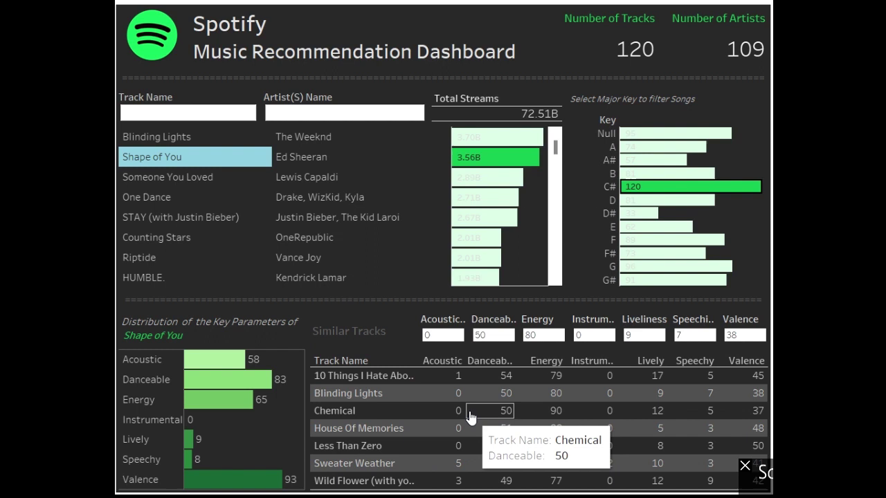
{"action": "left_click", "coordinate": [437, 337]}
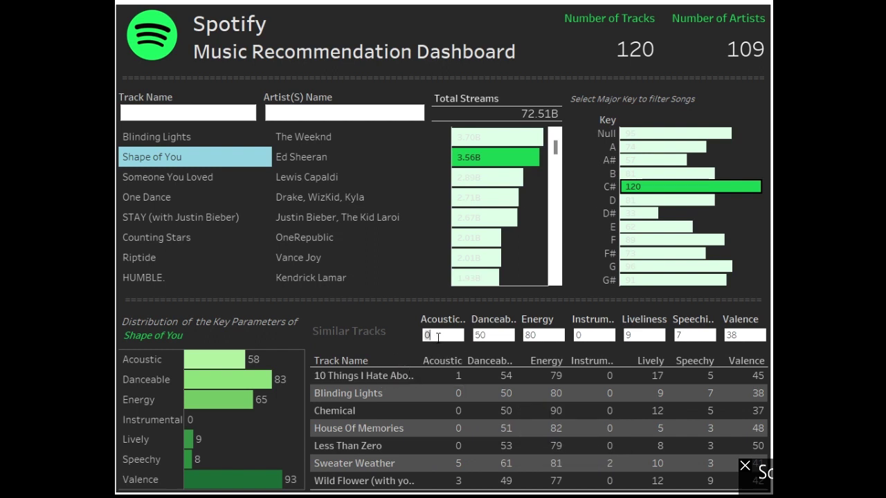
{"action": "type", "text": "58"}
{"action": "key", "text": "Tab"}
{"action": "type", "text": "83"}
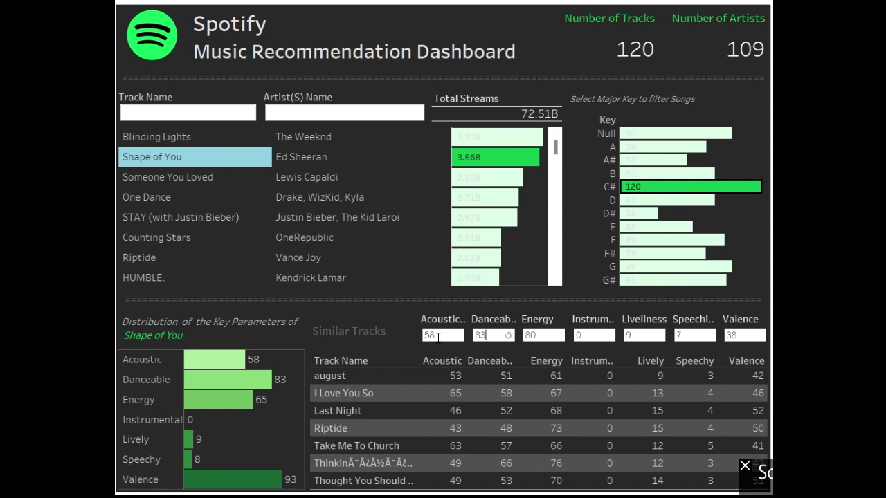
{"action": "key", "text": "Tab"}
- Set Energy 65, keep Instrumental 0 and Liveliness 9, then Speechiness 8 and Valence 93
{"action": "type", "text": "65"}
{"action": "key", "text": "Tab"}
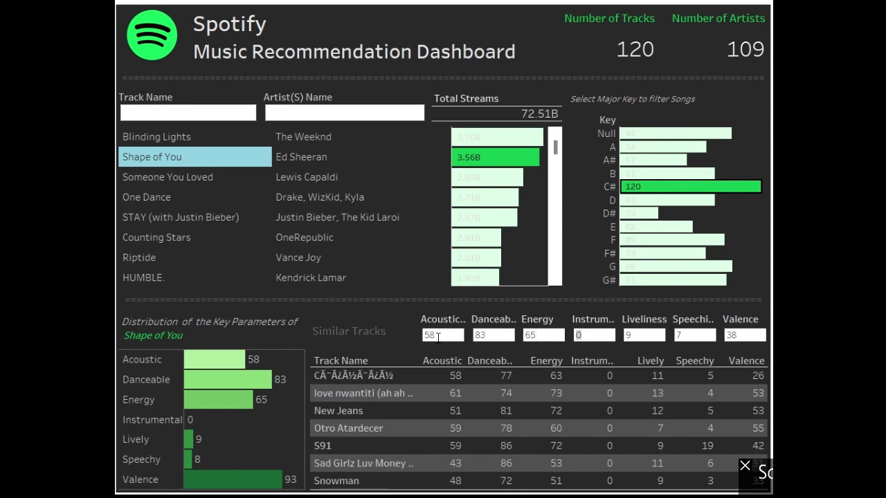
{"action": "key", "text": "Tab"}
{"action": "key", "text": "Return"}
{"action": "key", "text": "Tab"}
{"action": "type", "text": "8"}
{"action": "key", "text": "Tab"}
{"action": "type", "text": "93"}
{"action": "key", "text": "Tab"}
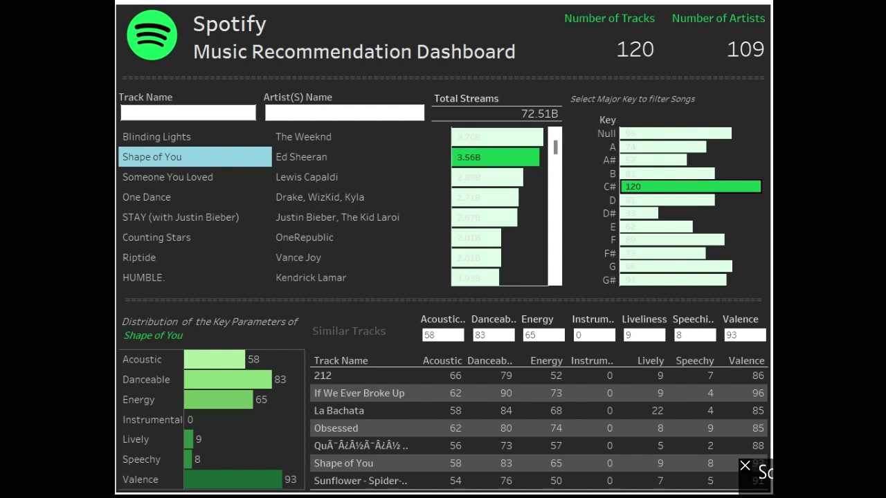
{"action": "left_click", "coordinate": [186, 112]}
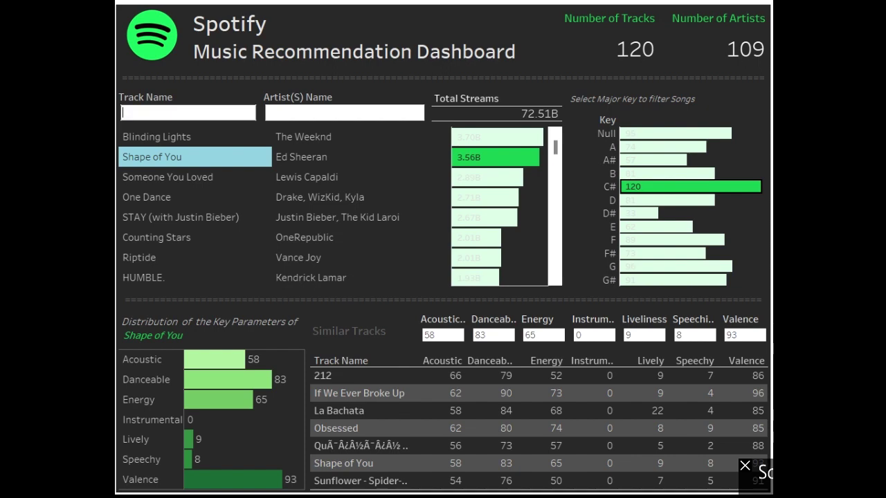